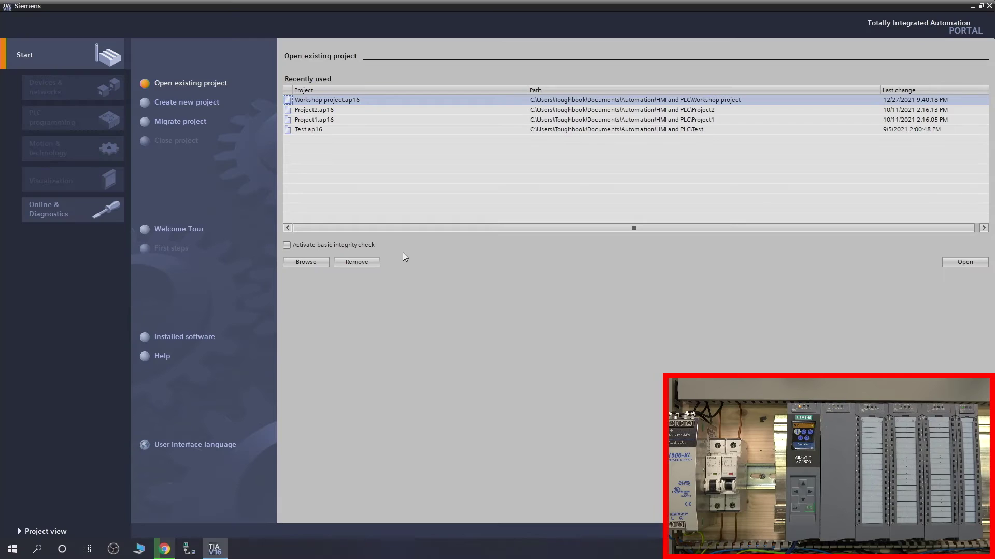
# Create a new TIA Portal project named Cpu-513.
pyautogui.click(187, 104)
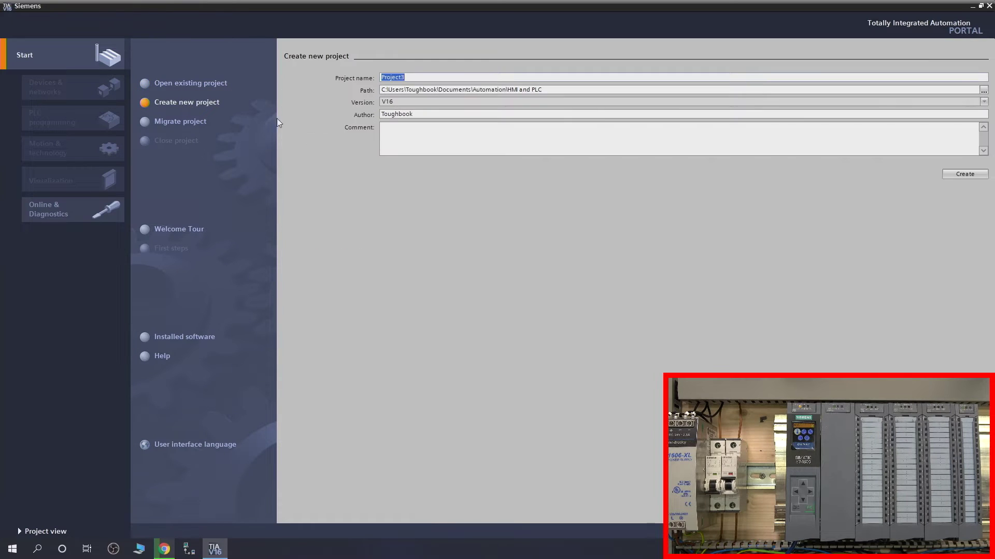
pyautogui.click(431, 76)
pyautogui.write('Cpu-513')
pyautogui.click(965, 174)
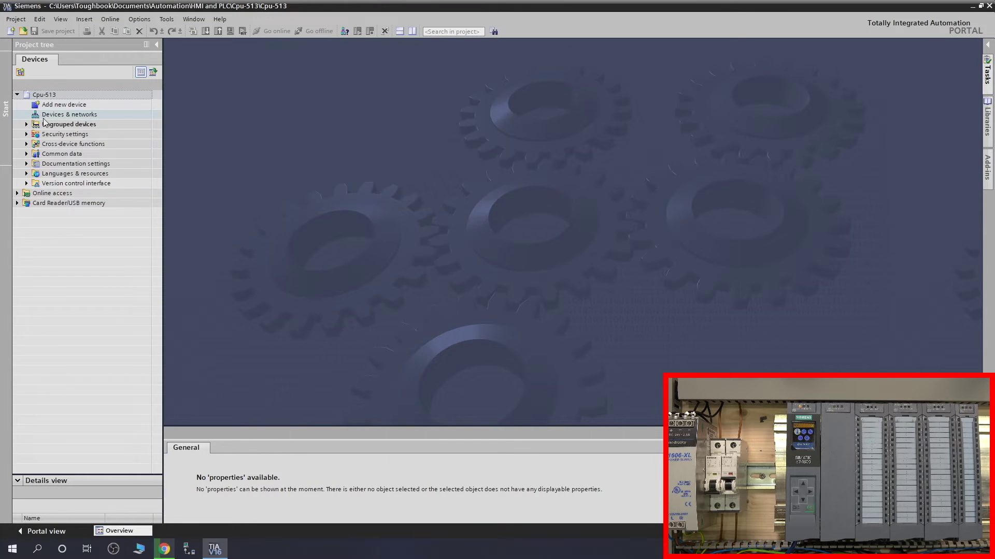
pyautogui.click(63, 106)
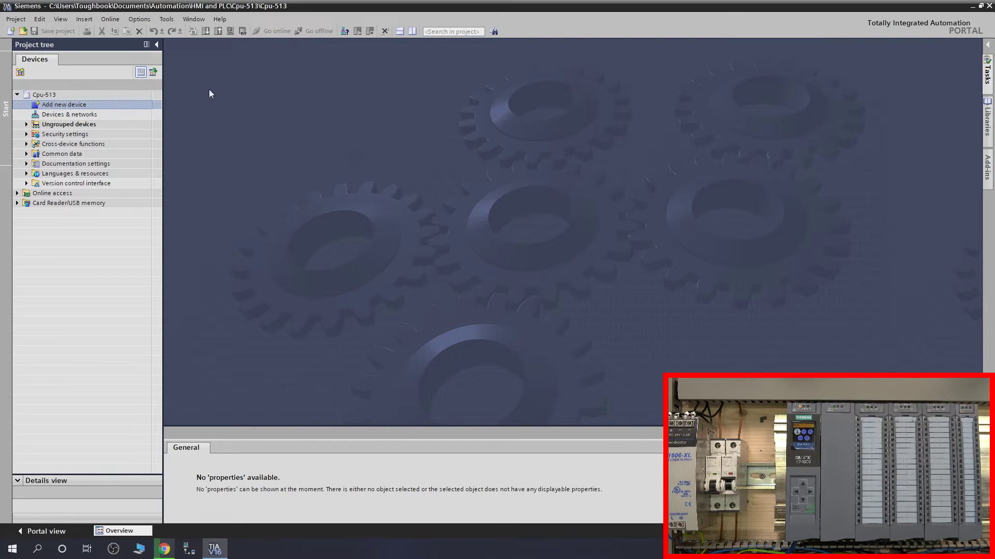
pyautogui.doubleClick(47, 105)
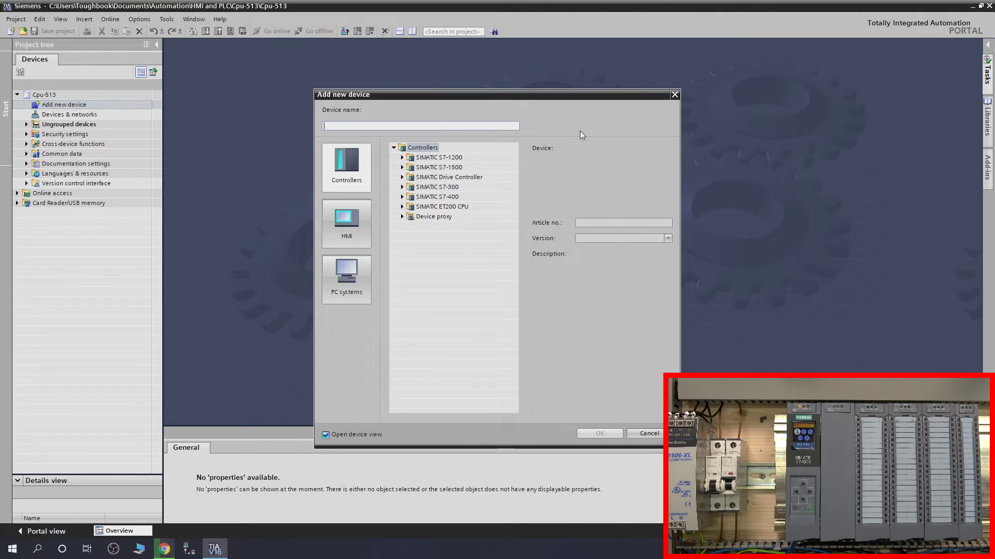
pyautogui.click(402, 168)
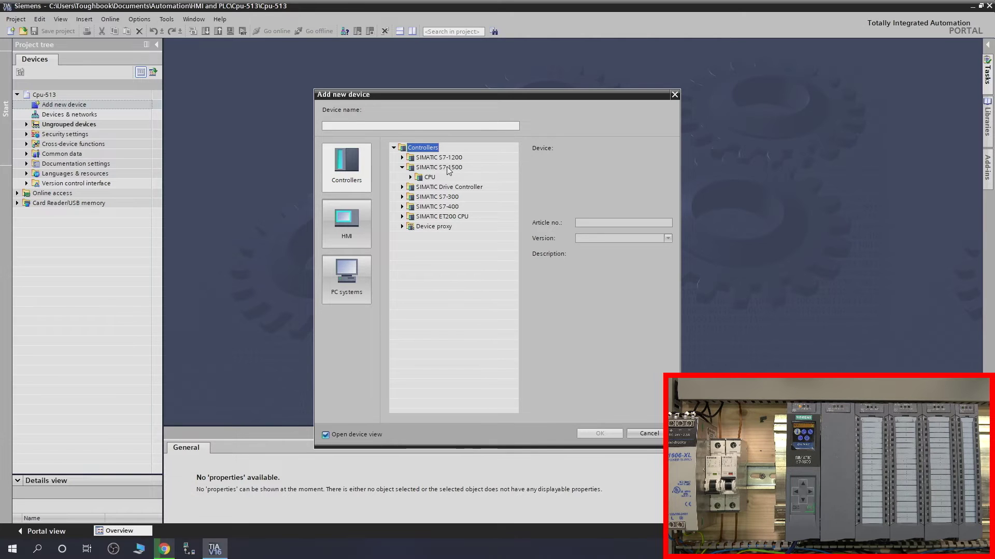
pyautogui.click(430, 177)
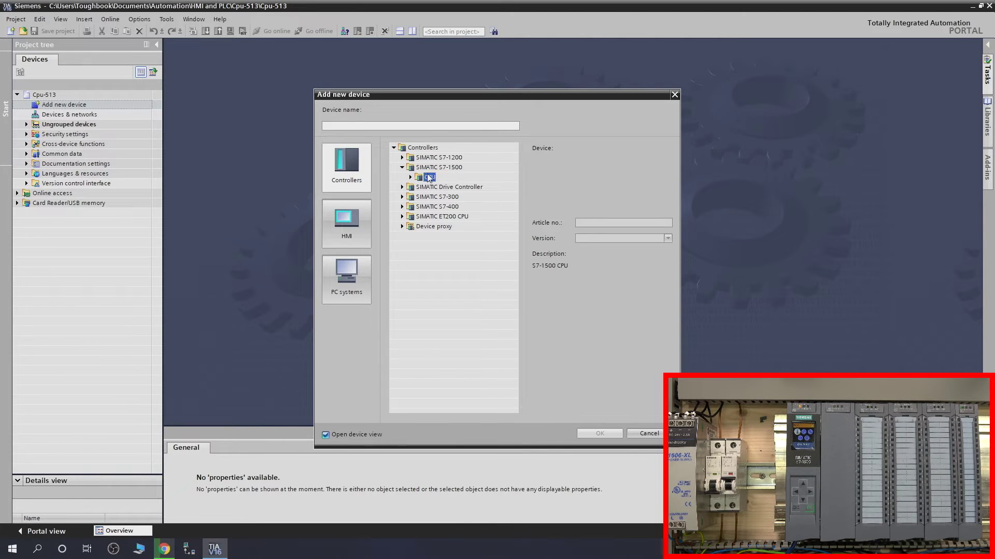
pyautogui.click(411, 178)
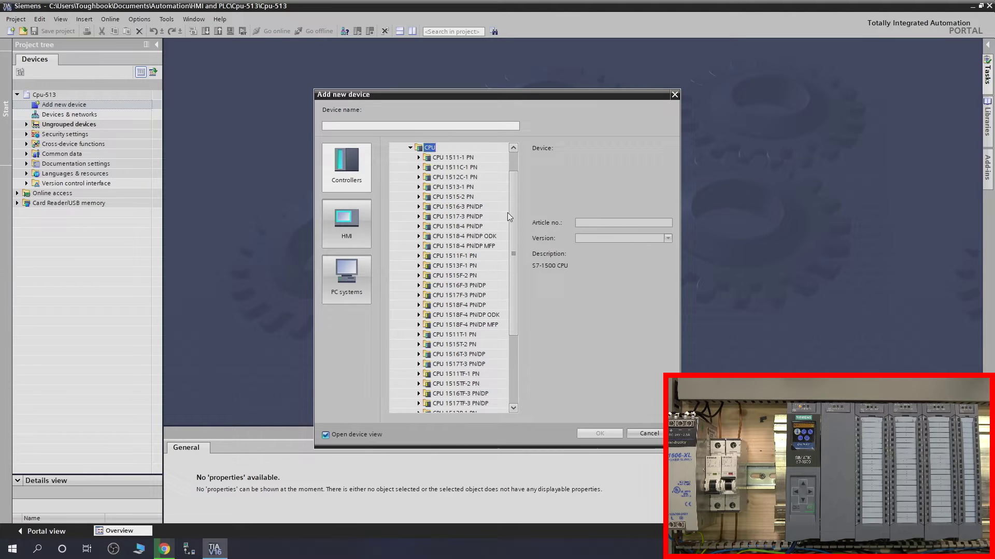
pyautogui.moveTo(511, 213); pyautogui.dragTo(518, 286)
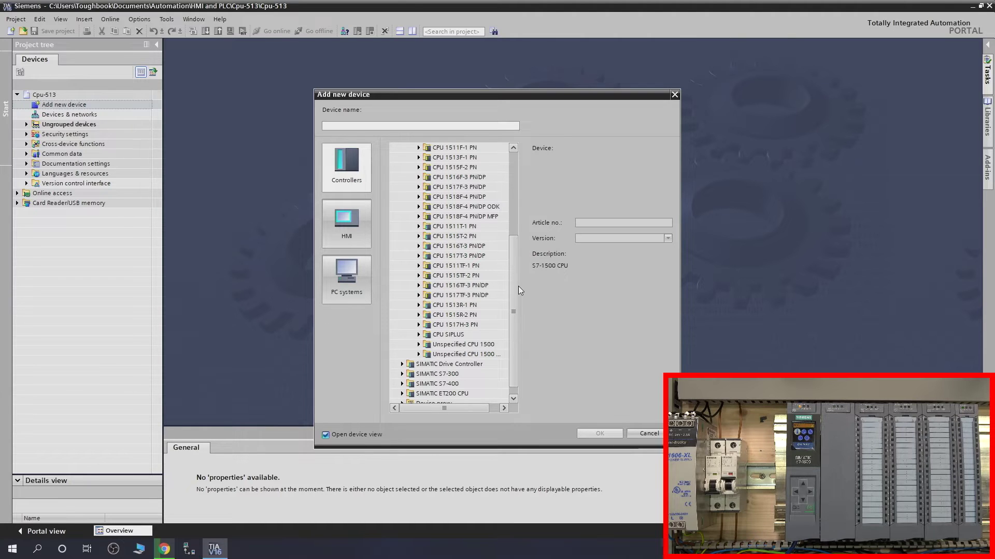
pyautogui.click(419, 345)
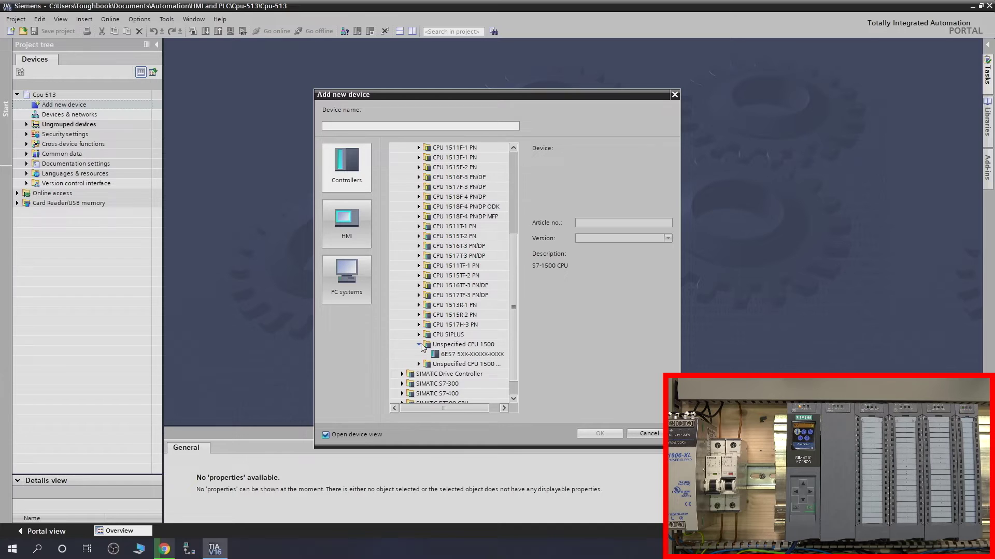
pyautogui.click(471, 355)
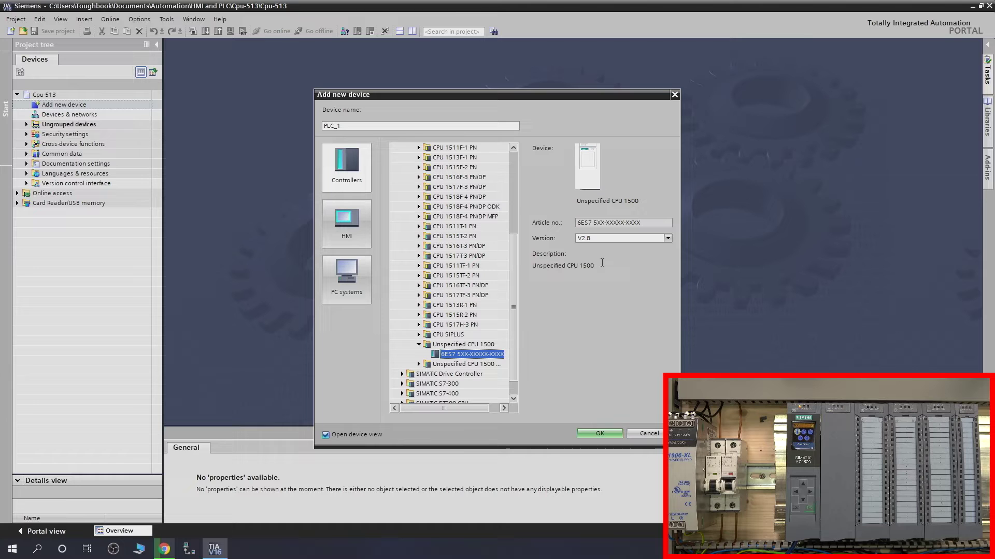
pyautogui.click(668, 238)
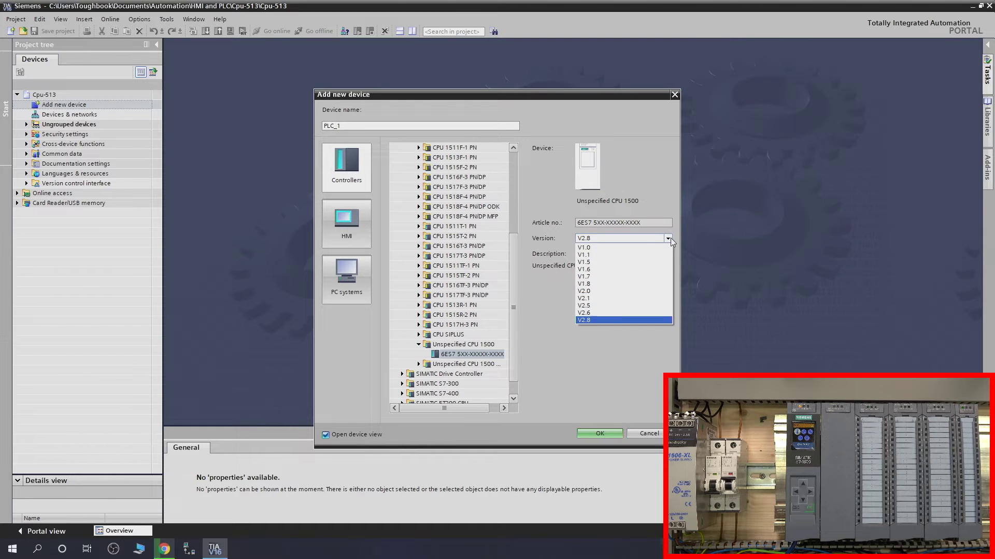
pyautogui.click(670, 238)
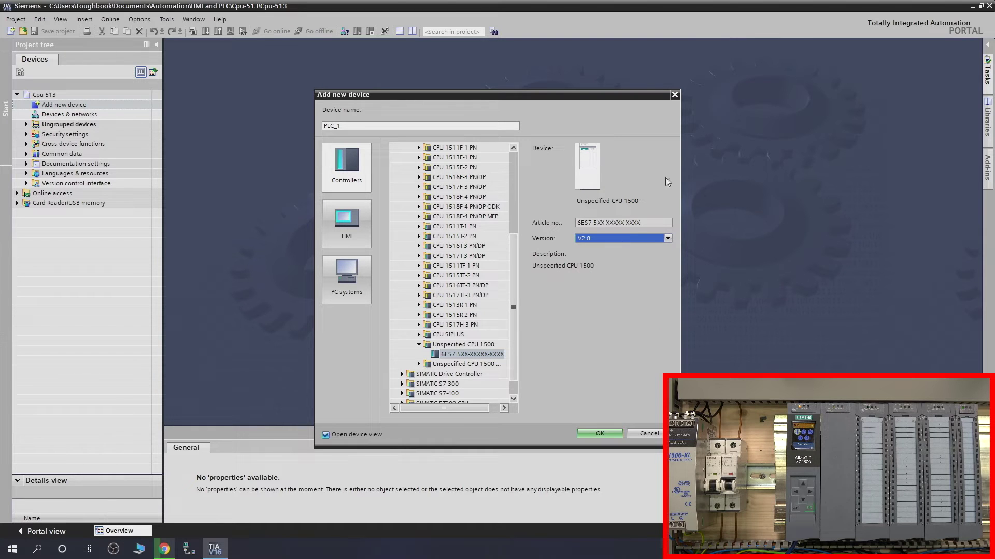
pyautogui.click(675, 97)
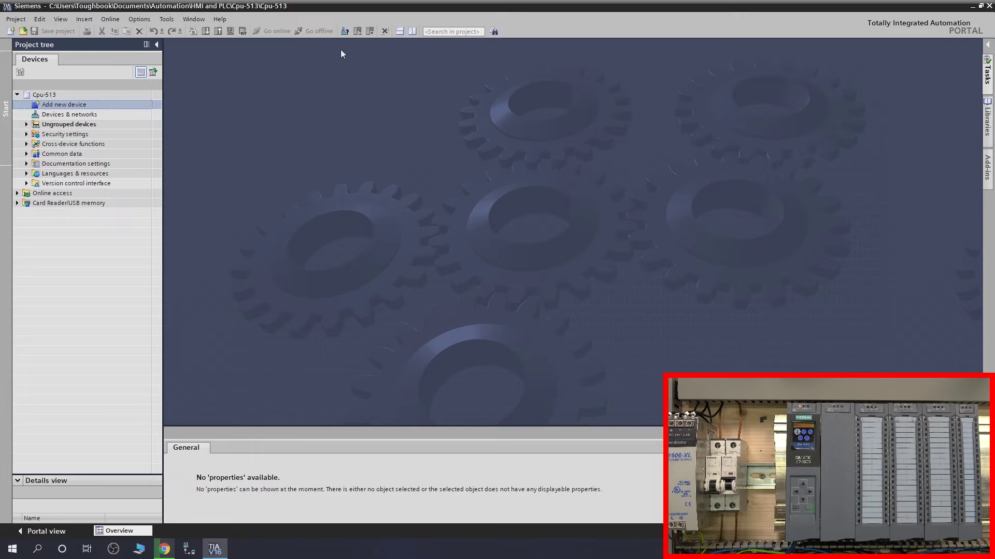
# Search for accessible devices over PN/IE using the Realtek USB GbE adapter.
pyautogui.click(346, 30)
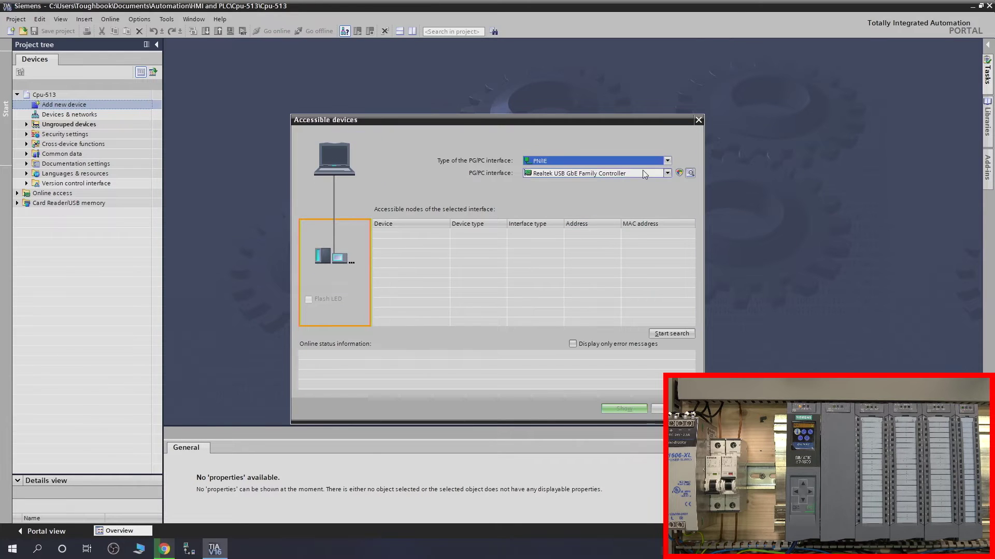
pyautogui.click(665, 173)
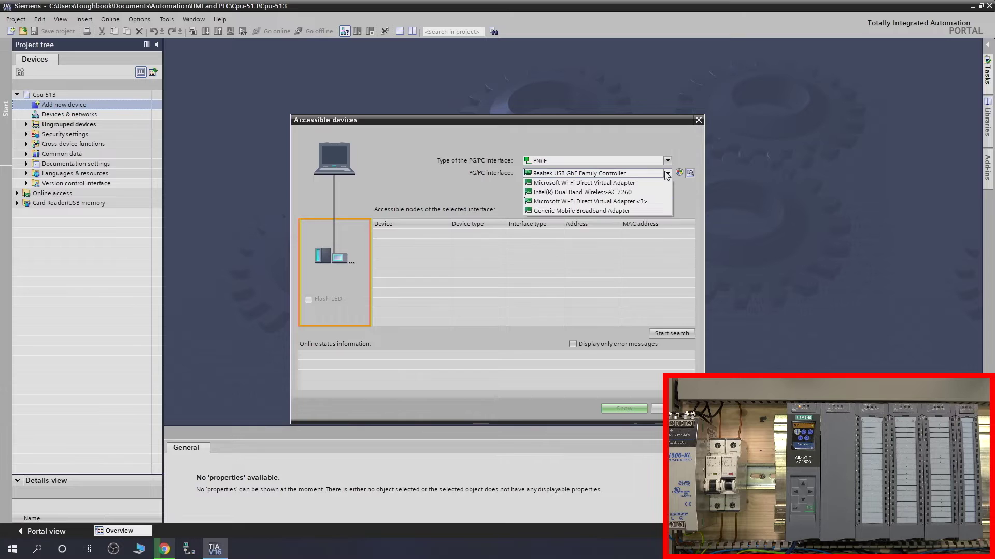
pyautogui.click(666, 174)
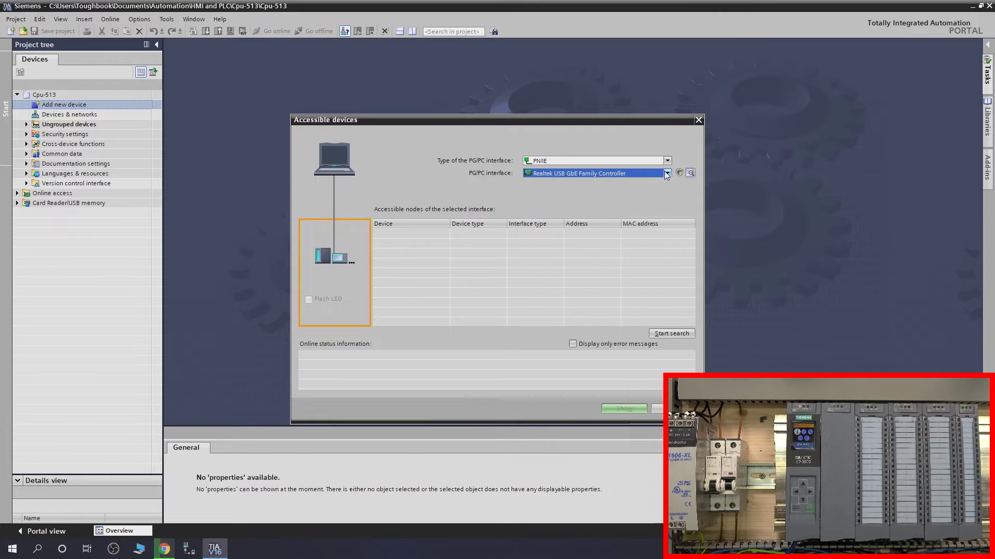
pyautogui.click(684, 334)
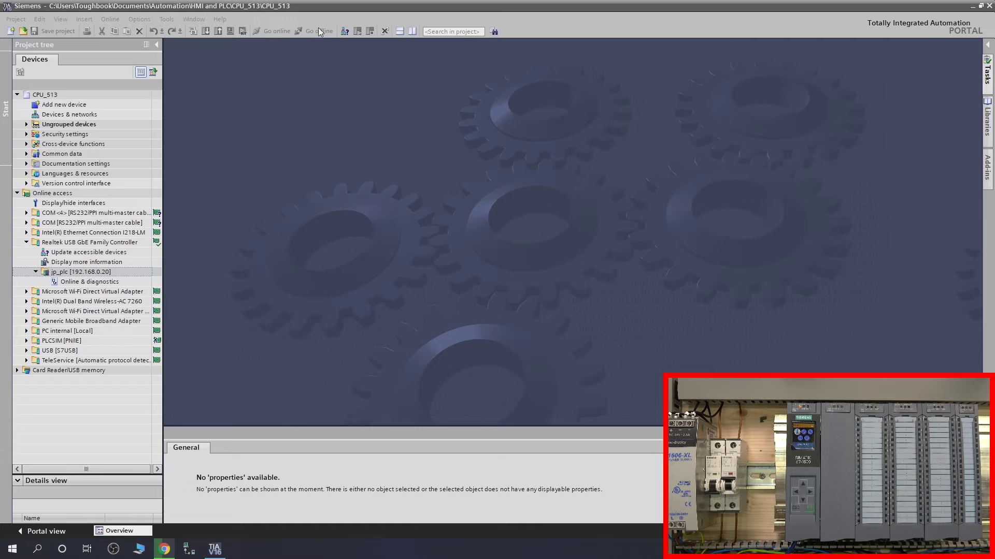
# Rescan accessible devices, show jp_plc, and decline assigning an additional IP address.
pyautogui.click(346, 31)
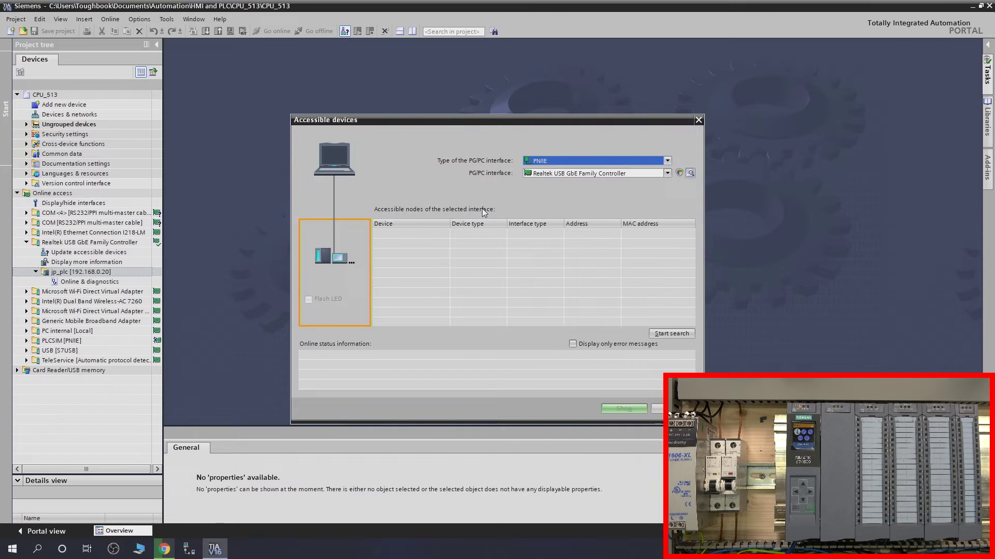
pyautogui.click(685, 335)
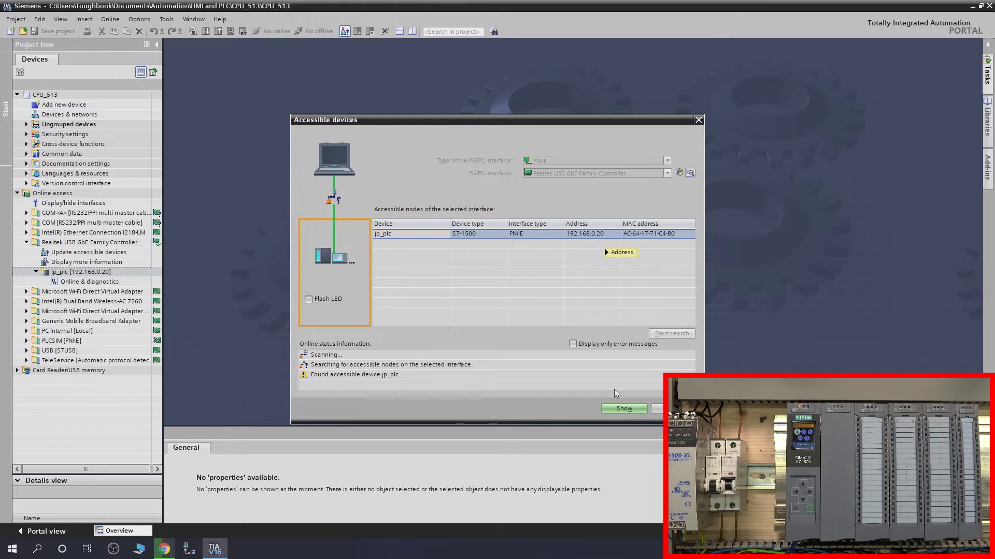
pyautogui.click(627, 411)
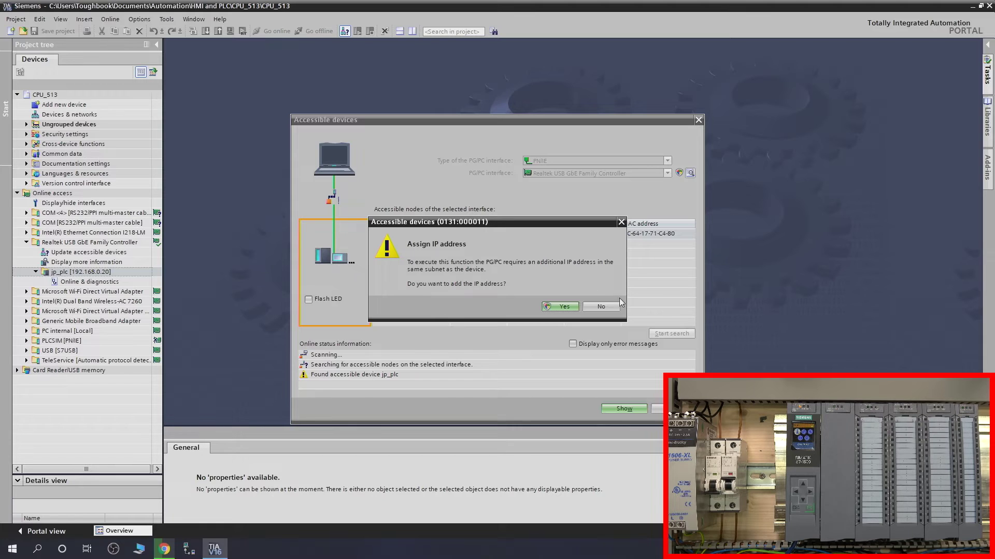
pyautogui.click(586, 305)
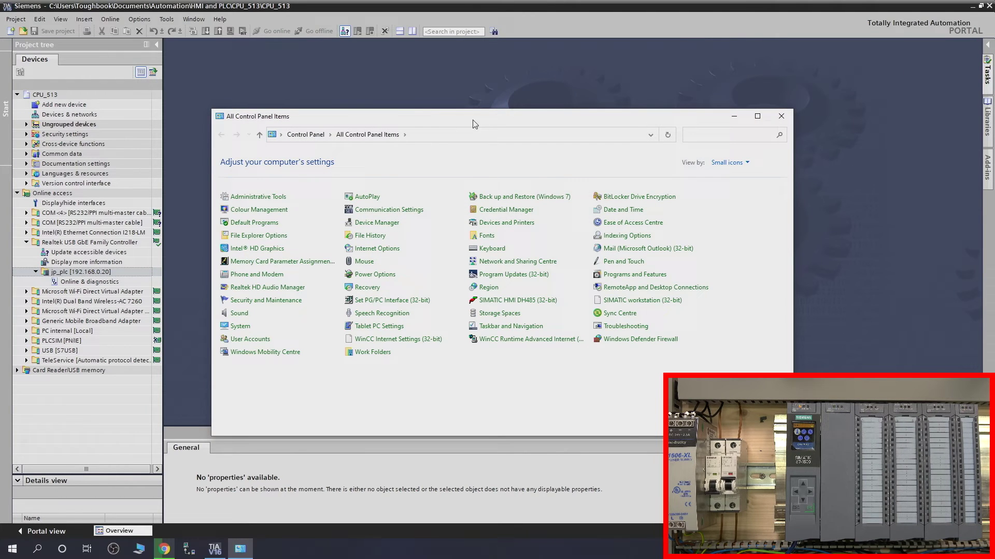
# Open the Ethernet 17 connection properties from the Network and Sharing Centre.
pyautogui.moveTo(485, 122); pyautogui.dragTo(419, 109)
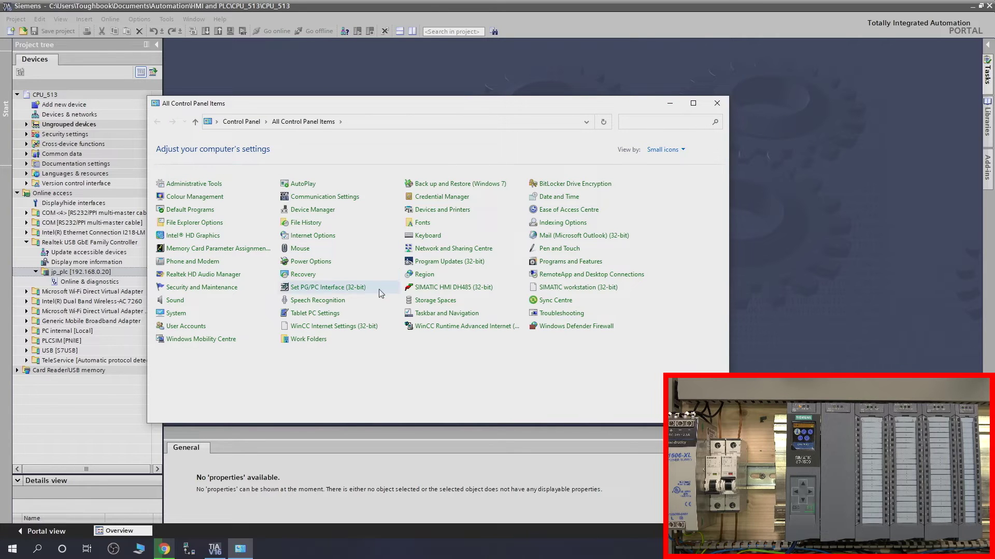
pyautogui.click(444, 250)
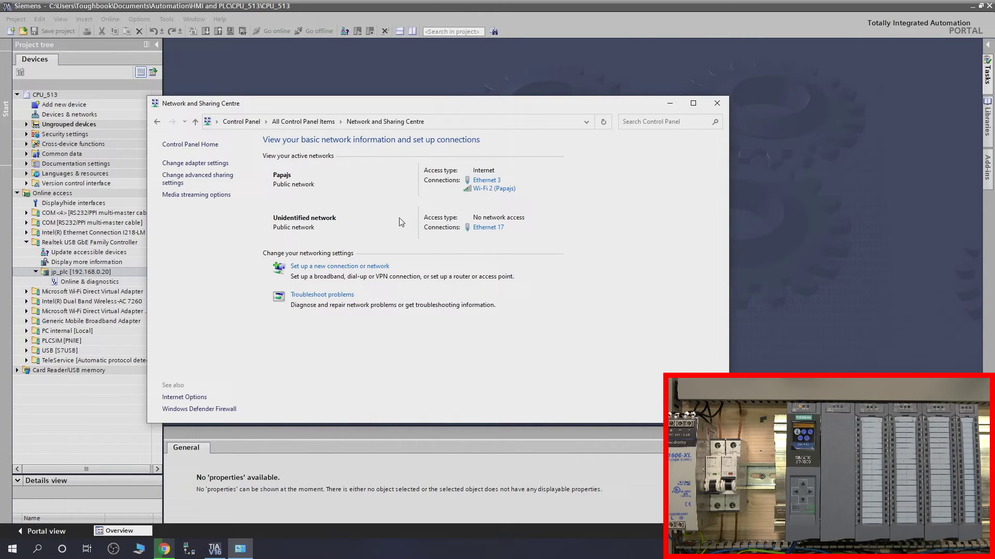
pyautogui.click(487, 228)
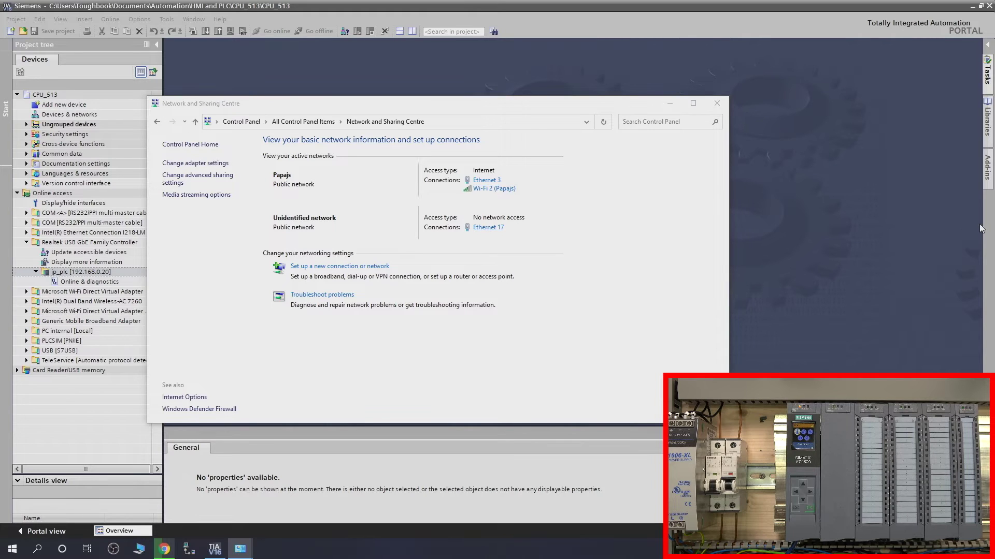
pyautogui.moveTo(984, 130); pyautogui.dragTo(340, 124)
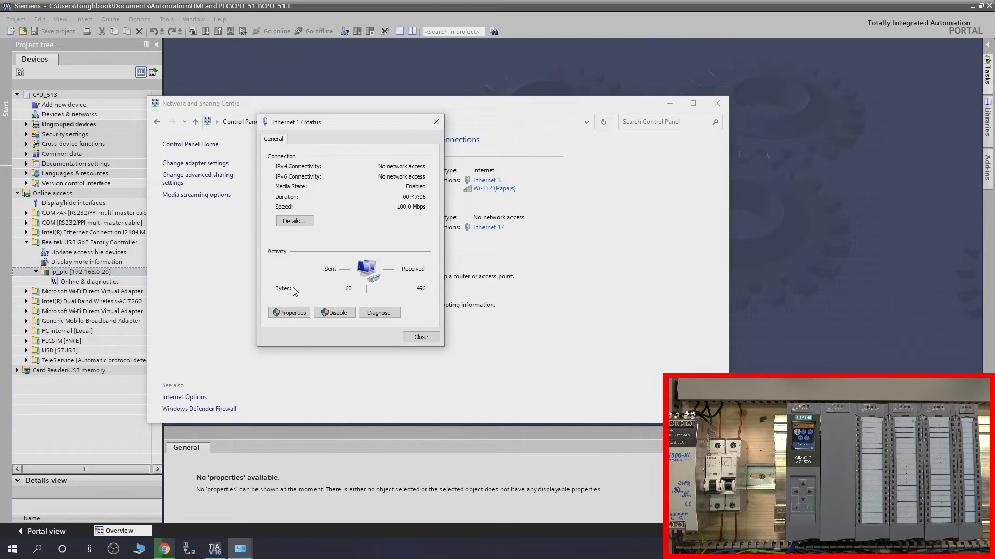
pyautogui.click(307, 315)
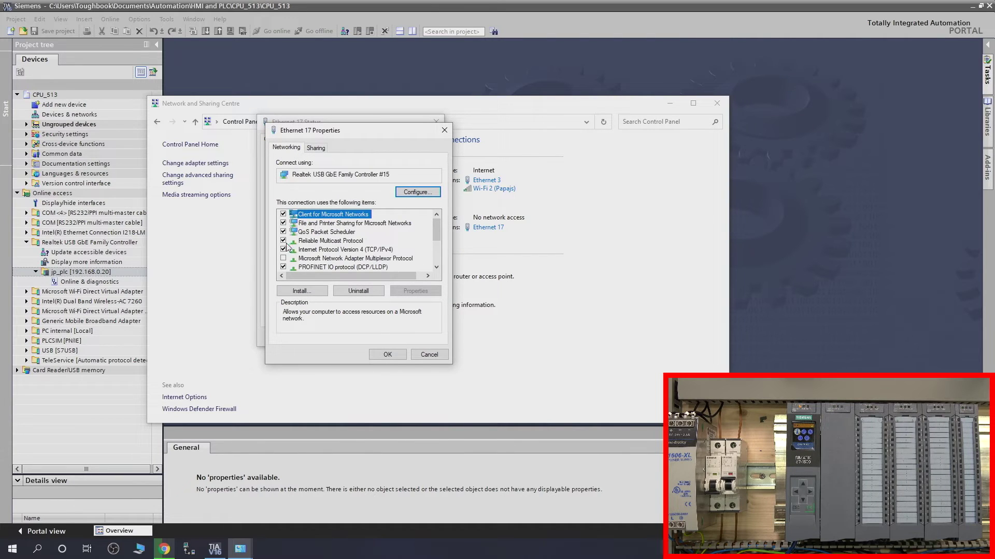
# Set Ethernet 17's IPv4 address to 192.168.0.100, mask 255.255.255.0, and close the network windows.
pyautogui.doubleClick(334, 249)
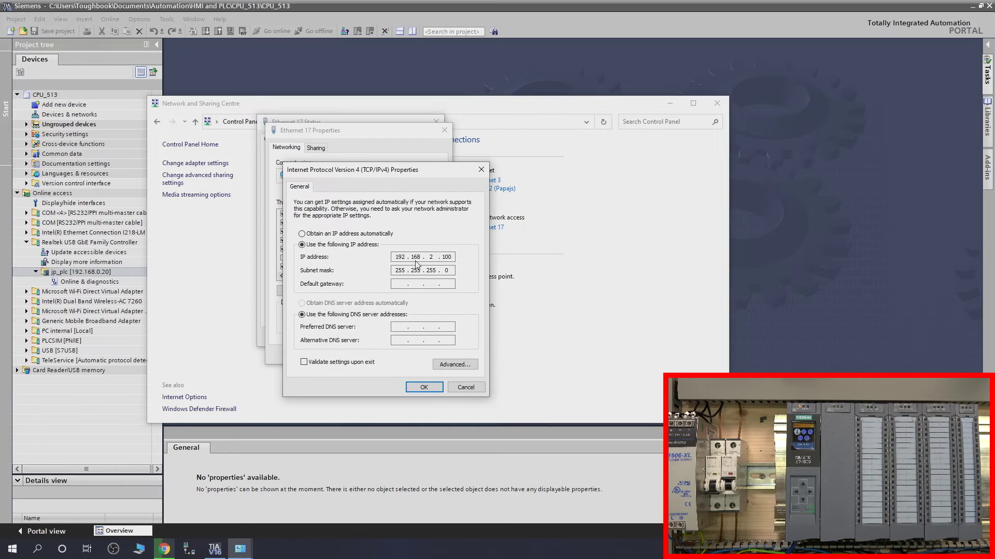
pyautogui.doubleClick(433, 256)
pyautogui.click(424, 388)
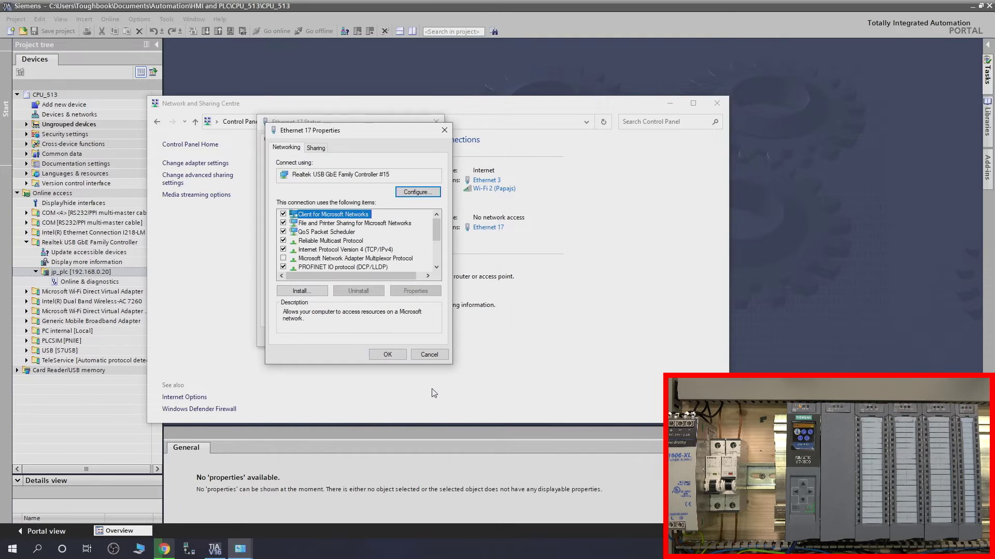
pyautogui.click(398, 354)
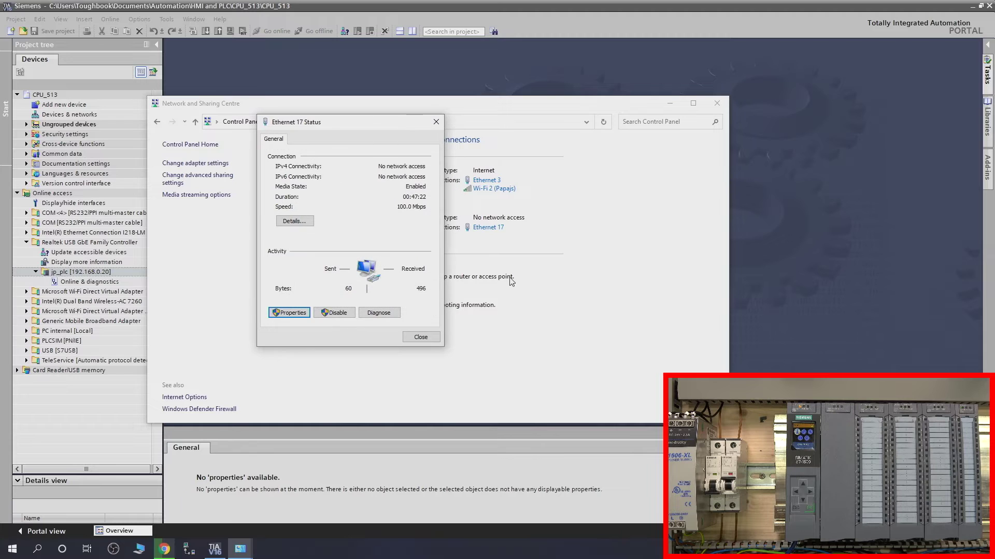
pyautogui.click(421, 337)
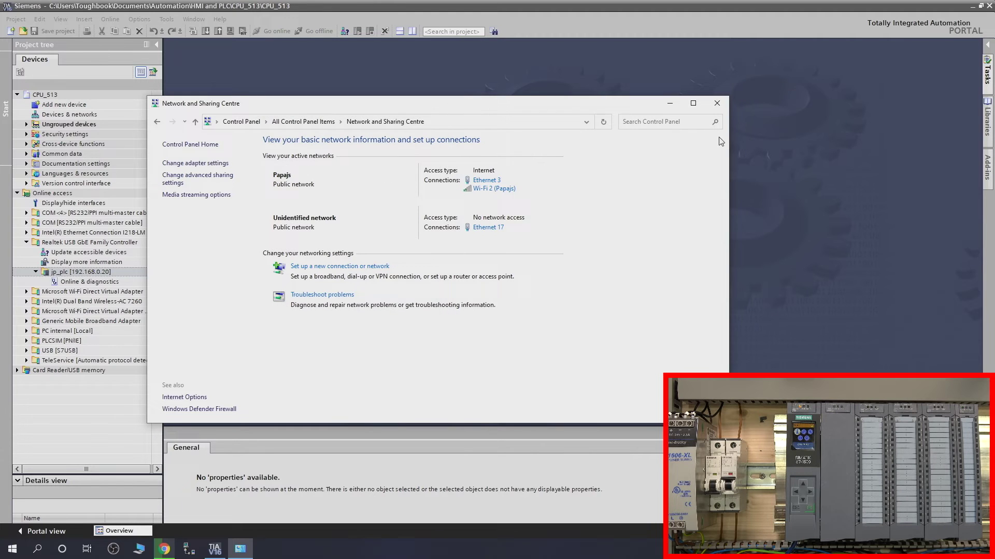
pyautogui.click(719, 104)
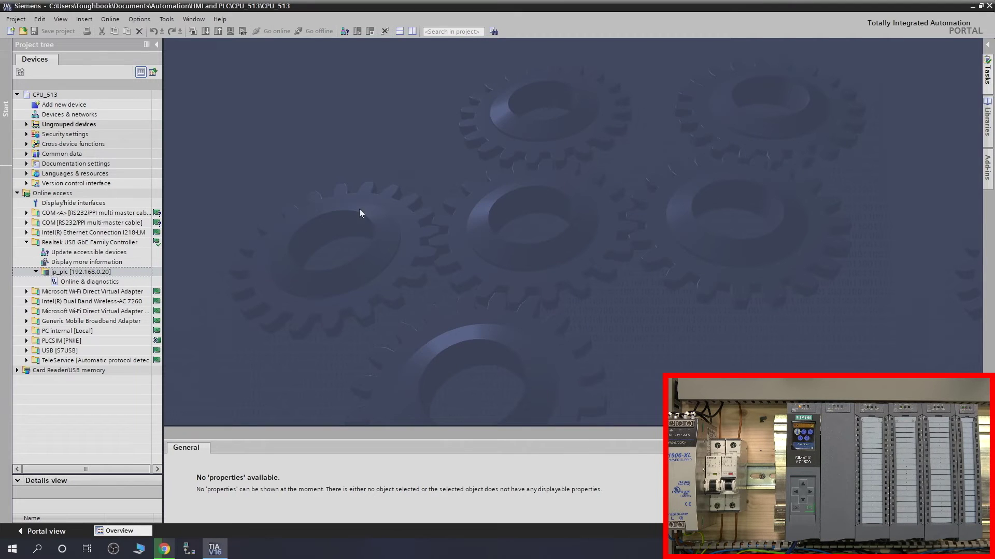
# Search the Realtek adapter and show jp_plc's online entries at 192.168.0.20.
pyautogui.click(341, 32)
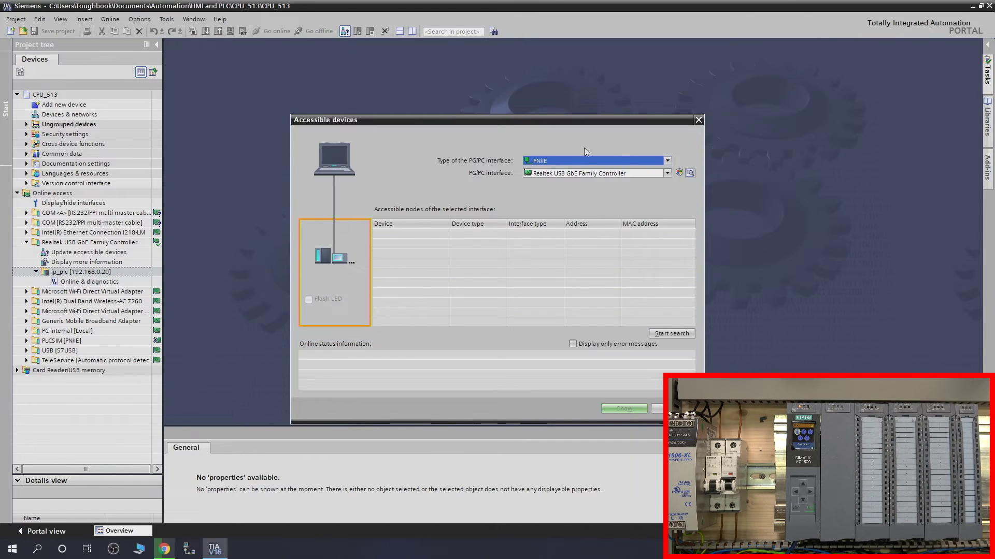
pyautogui.click(668, 333)
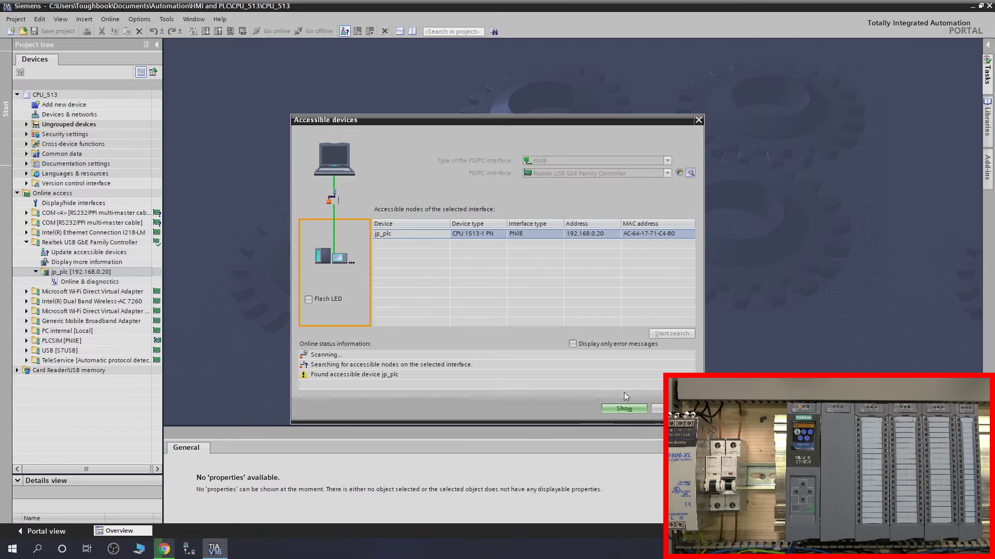
pyautogui.click(624, 408)
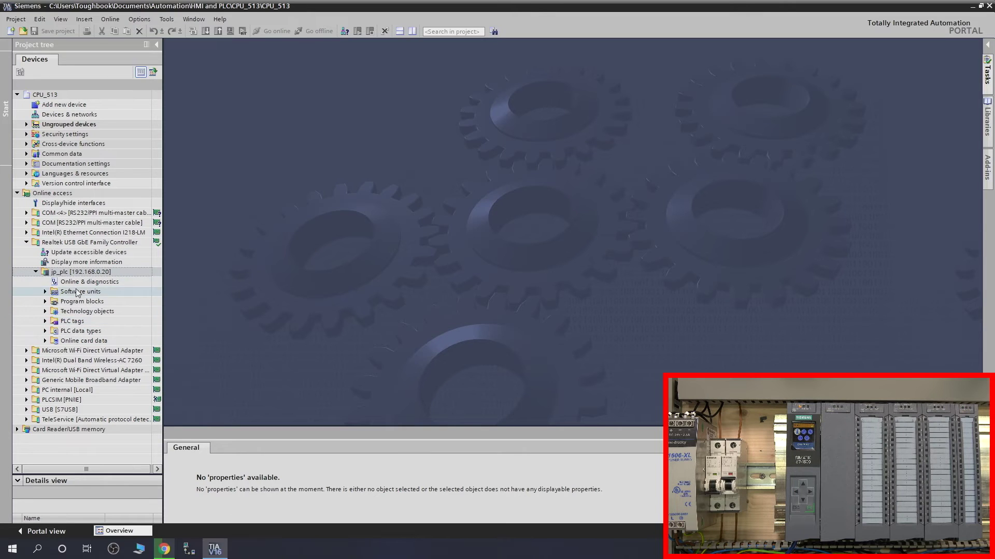
# Open Online & diagnostics for jp_plc to view article number and firmware V2.6.1.
pyautogui.doubleClick(89, 283)
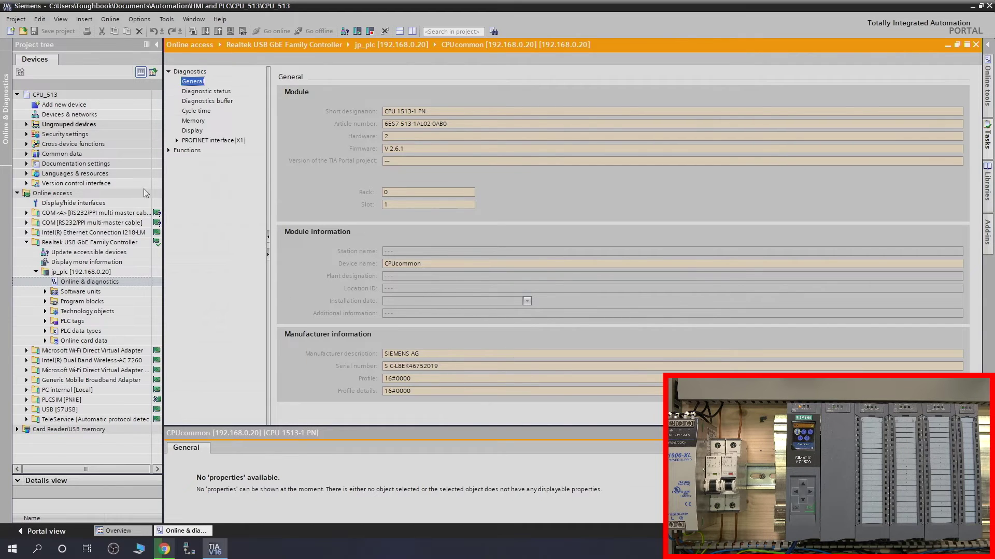
pyautogui.click(54, 107)
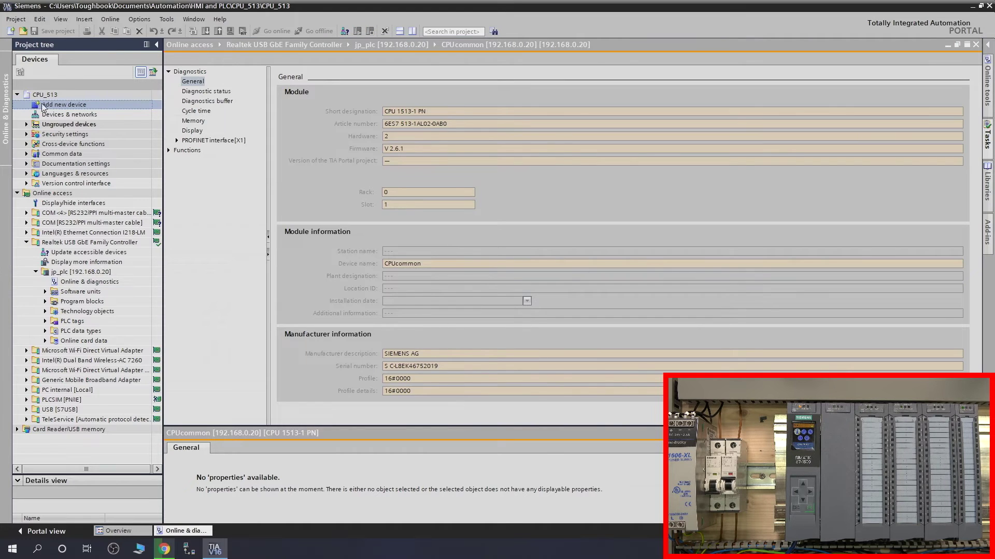
# Add PLC_1 as an Unspecified CPU 1500 (6ES7 5XX-XXXXX-XXXX) with firmware V2.6.
pyautogui.doubleClick(58, 104)
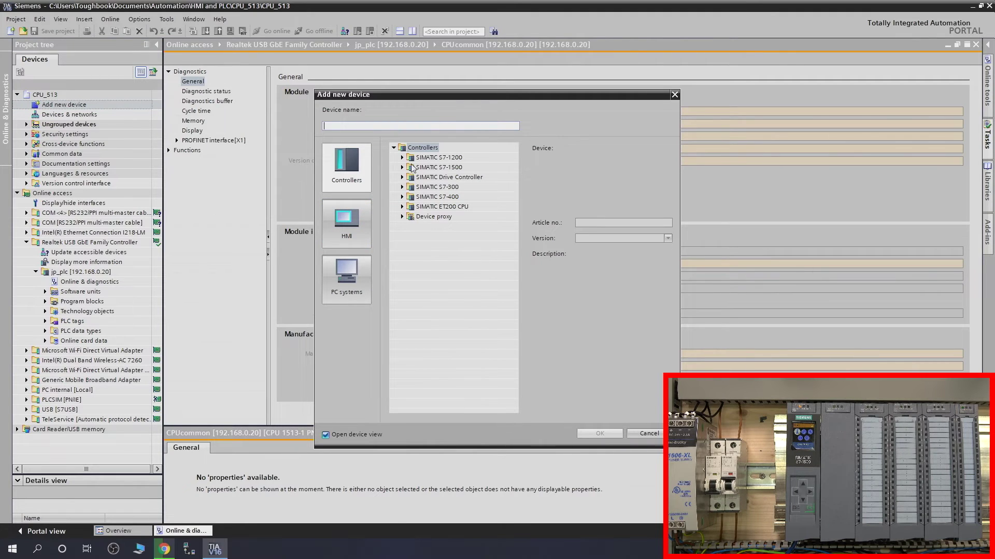
pyautogui.click(416, 169)
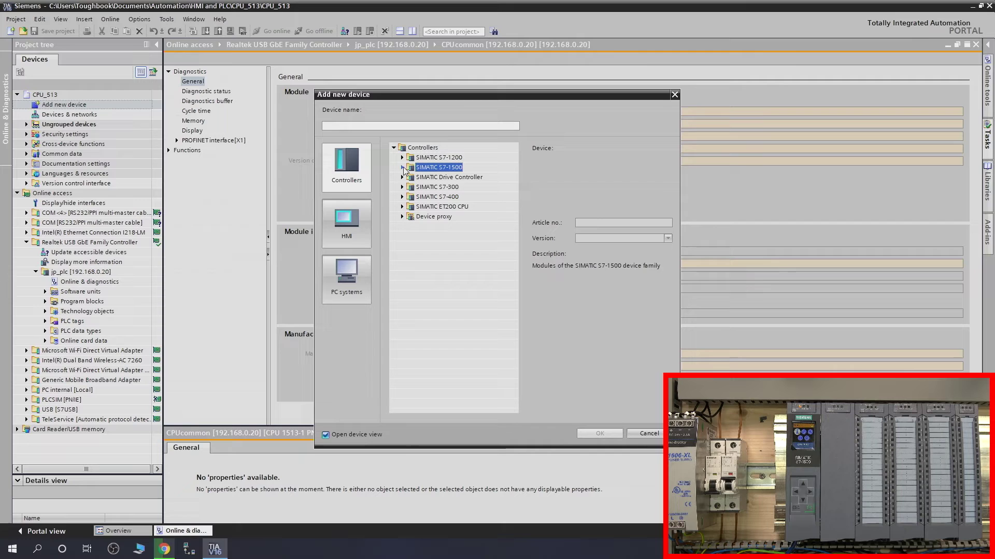
pyautogui.click(402, 167)
pyautogui.click(428, 177)
pyautogui.click(411, 177)
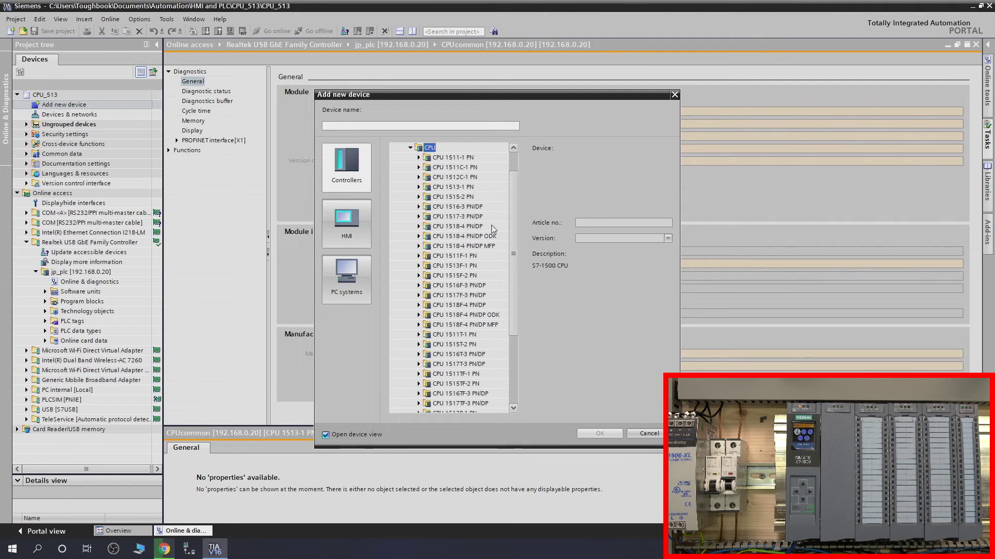
pyautogui.moveTo(512, 302); pyautogui.dragTo(511, 363)
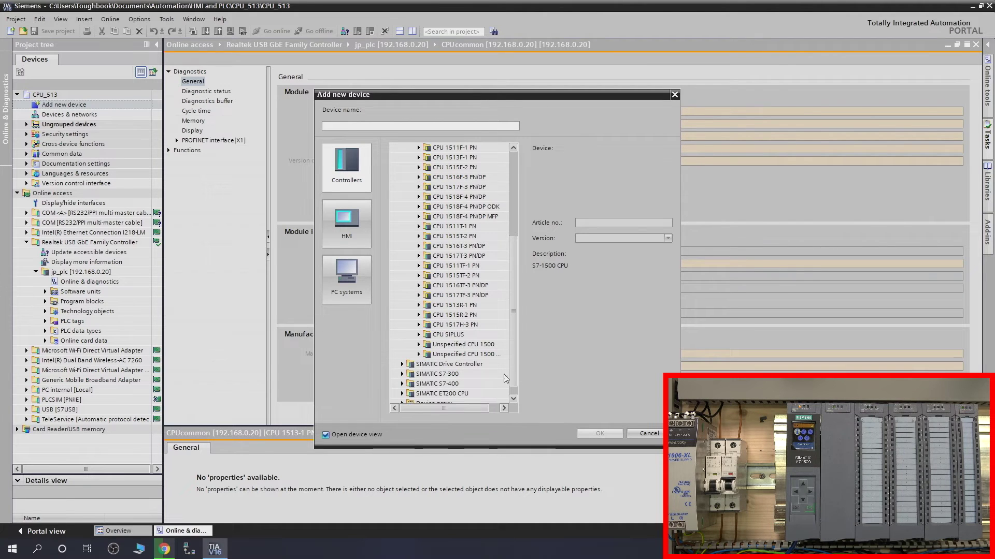
pyautogui.click(418, 345)
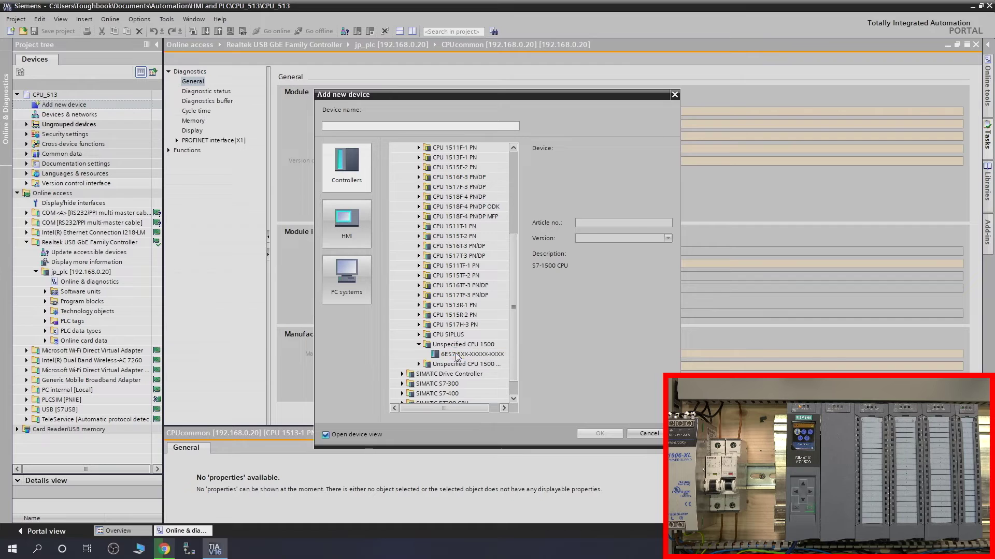
pyautogui.click(457, 357)
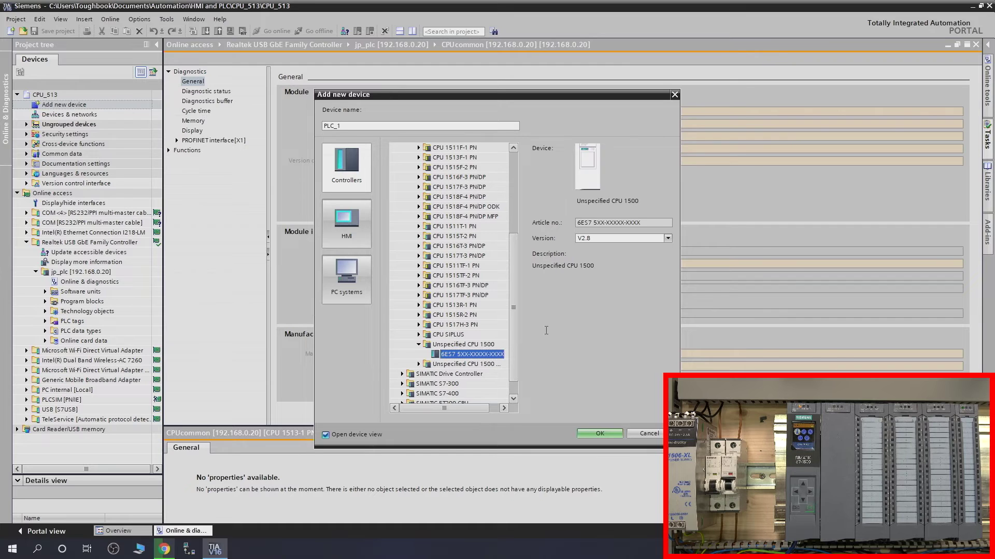
pyautogui.click(644, 238)
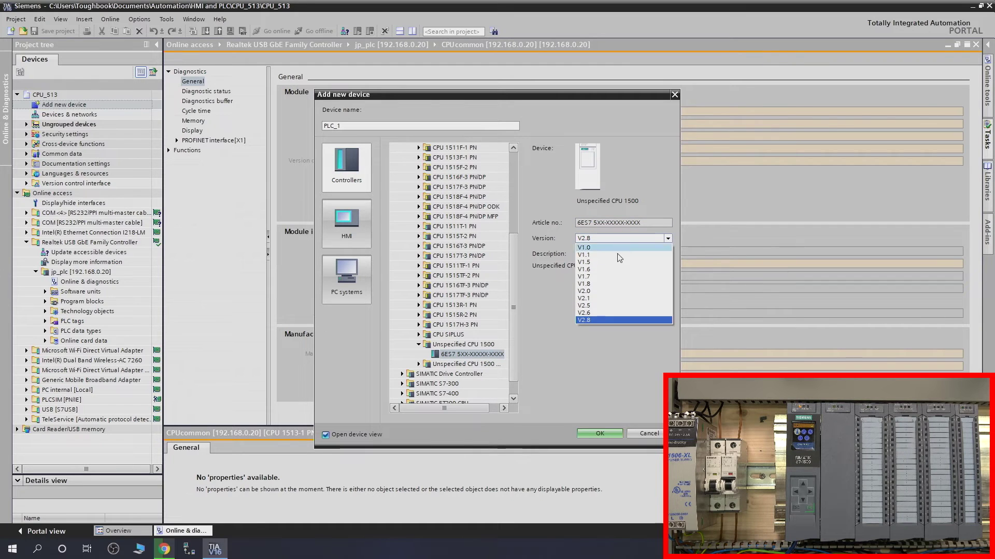
pyautogui.click(610, 313)
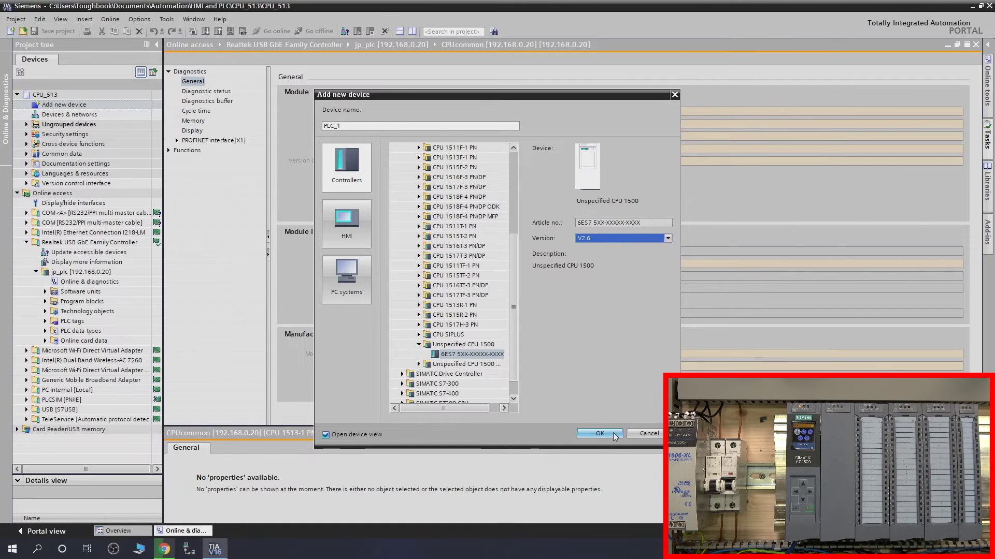
pyautogui.click(600, 433)
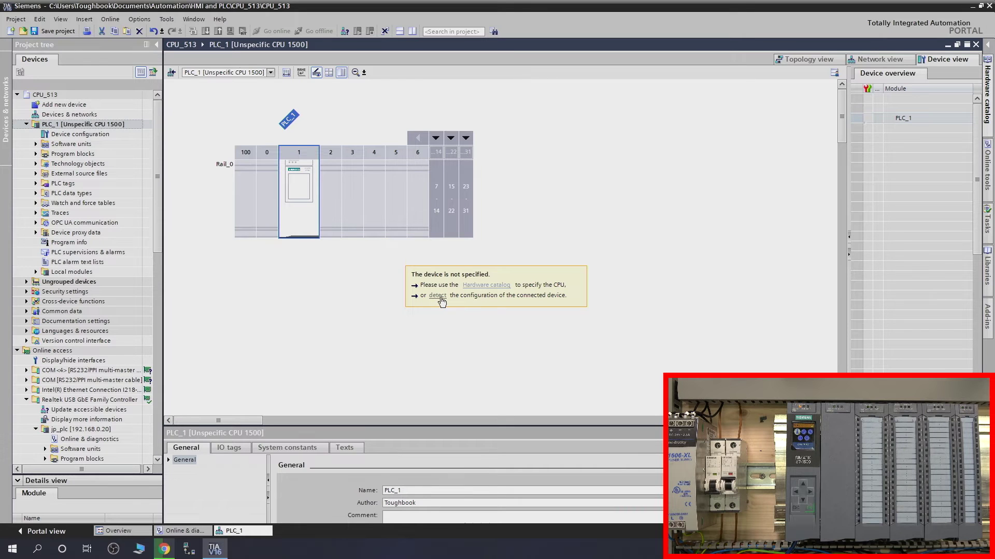
# Detect jp_plc's hardware so PLC_1 becomes a CPU 1513-1 PN with CM 1542-5 and I/O modules.
pyautogui.click(438, 296)
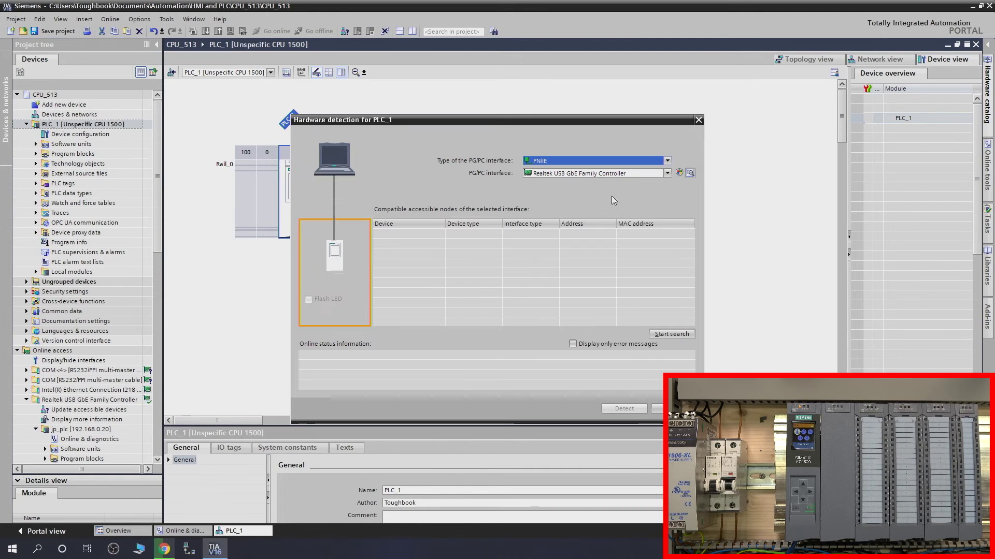
pyautogui.click(676, 334)
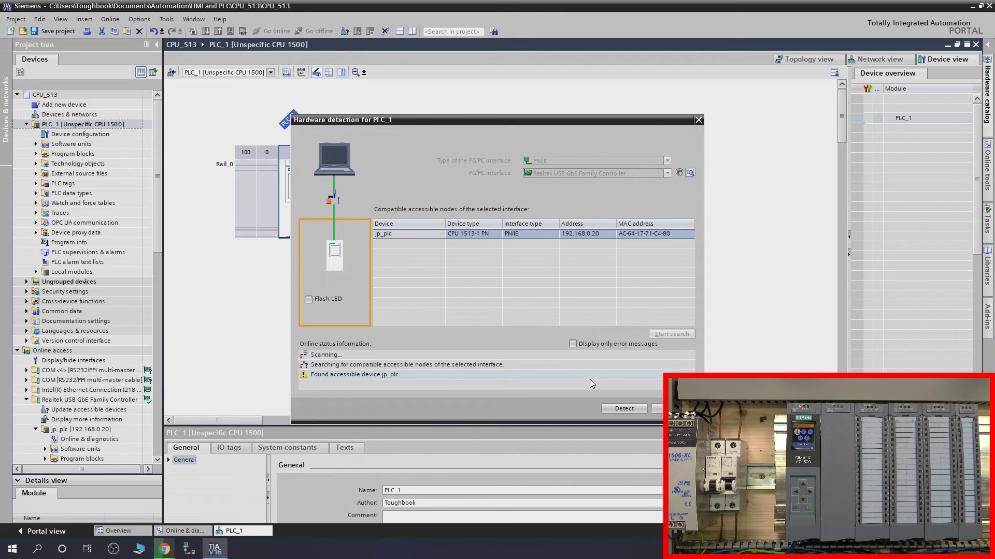
pyautogui.click(632, 411)
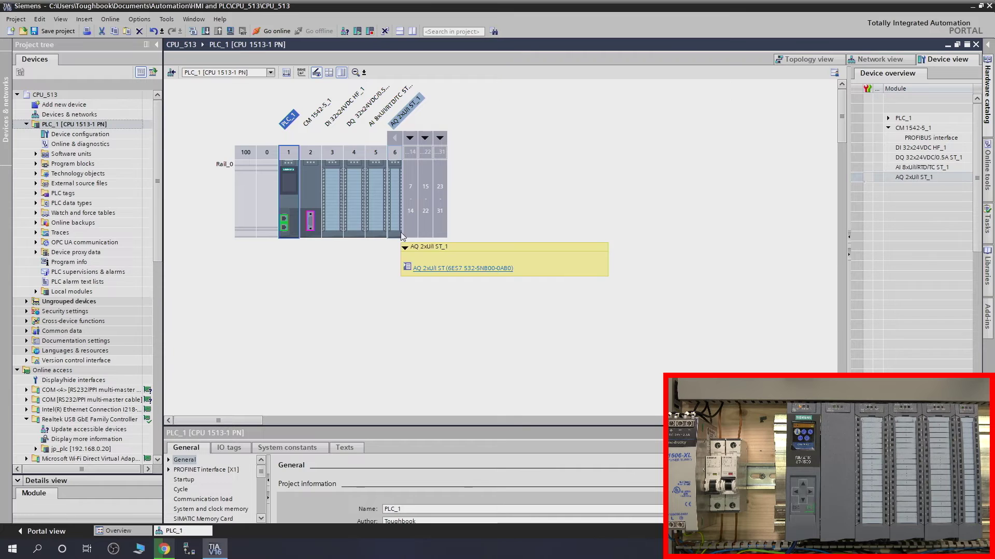
# Select the PLC_1 CPU in the rack and start Download to device.
pyautogui.click(568, 141)
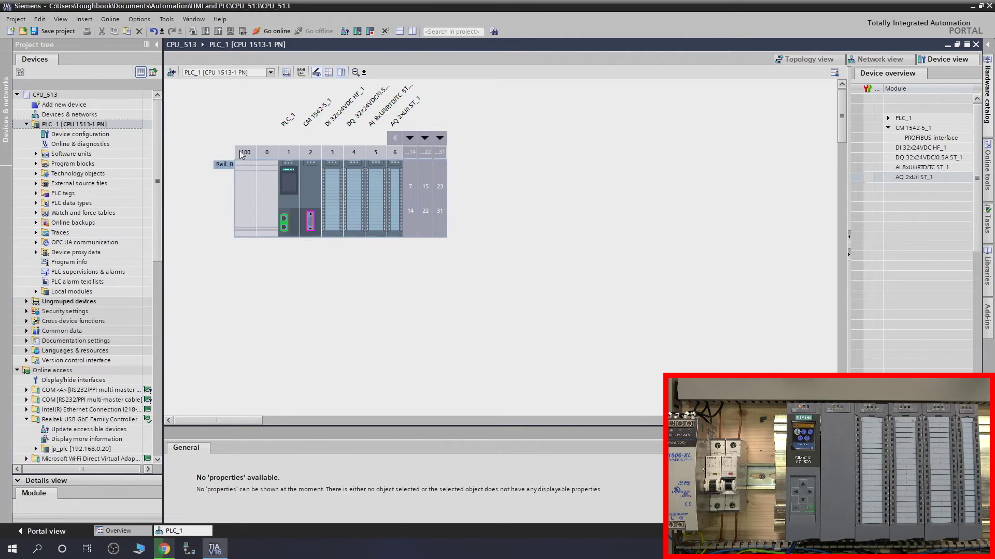
pyautogui.click(291, 186)
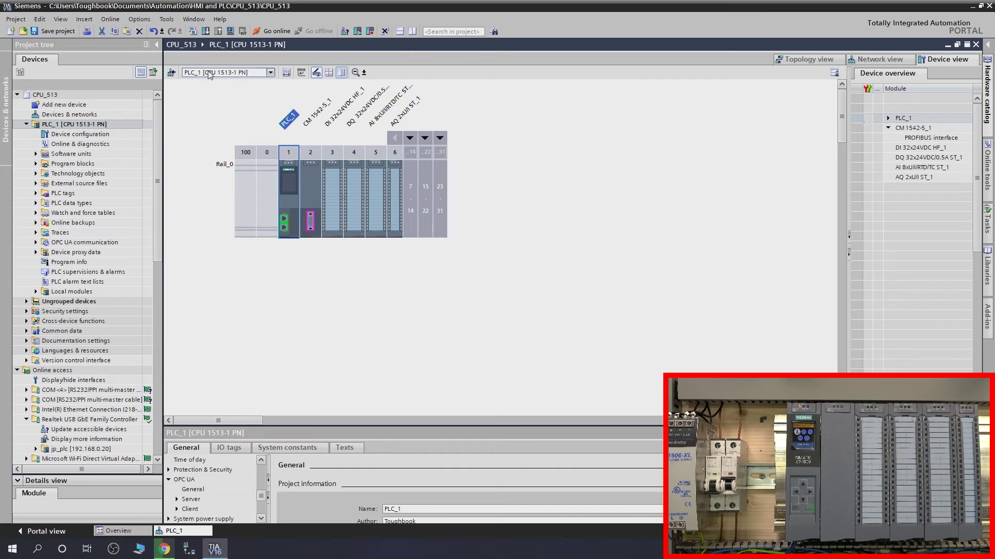
pyautogui.click(205, 31)
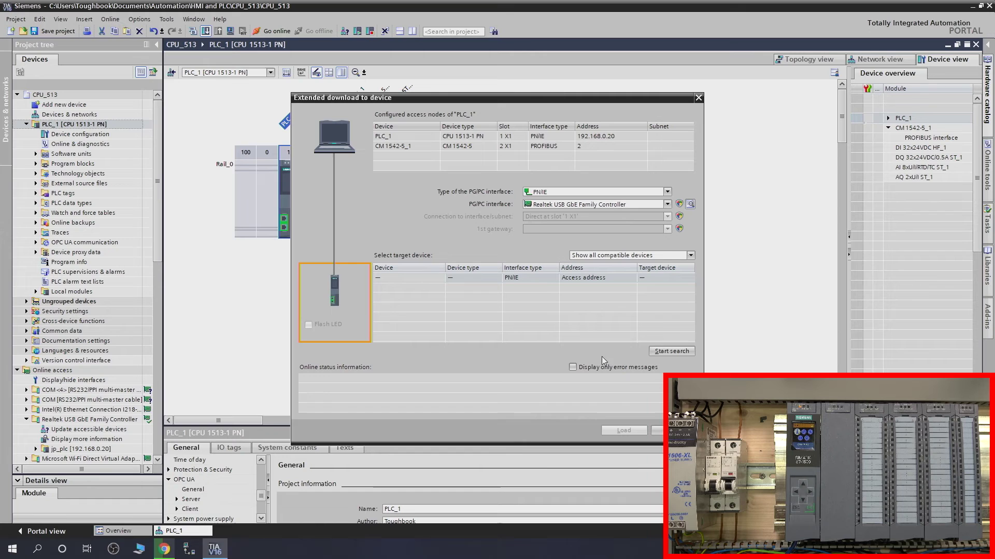
# Find CPUcommon at 192.168.0.20 and load PLC_1 to it, compiling with 0 errors.
pyautogui.click(664, 351)
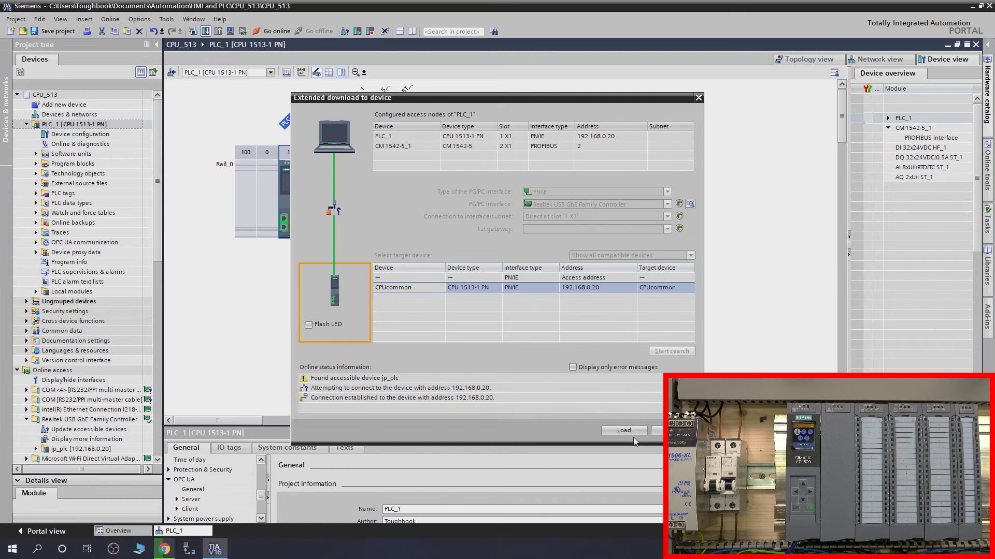
pyautogui.click(630, 430)
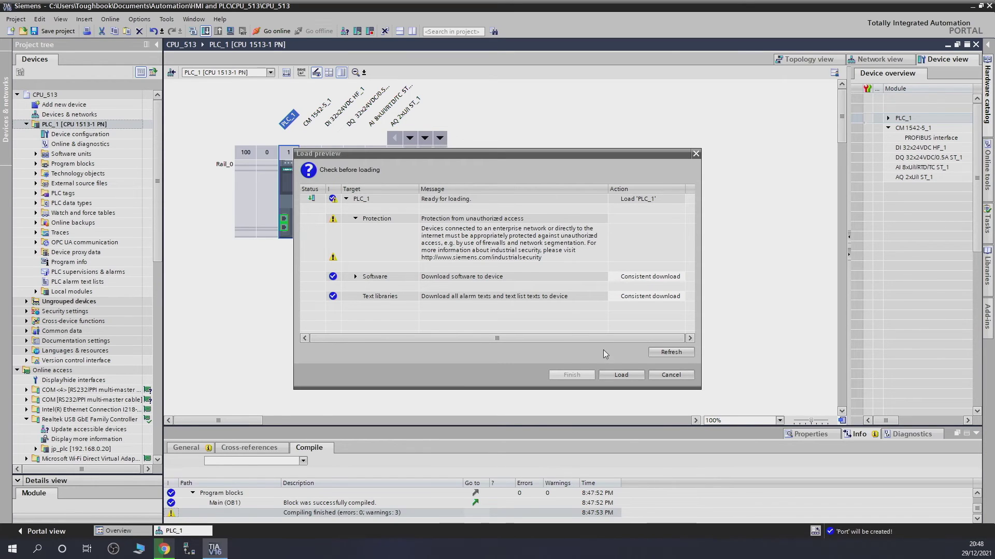
# Load PLC_1 onto the CPU with the Start module action selected, finishing without errors.
pyautogui.click(634, 375)
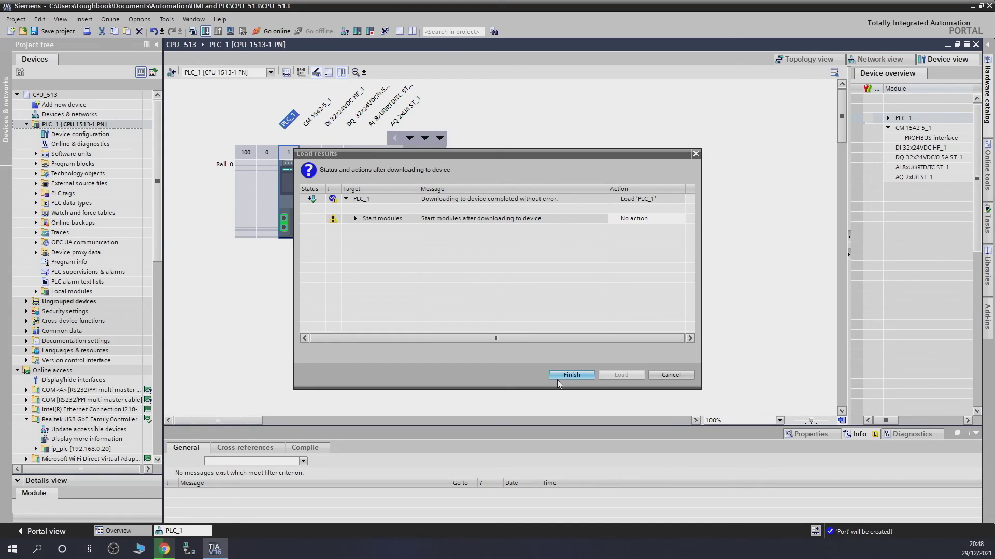
pyautogui.click(653, 222)
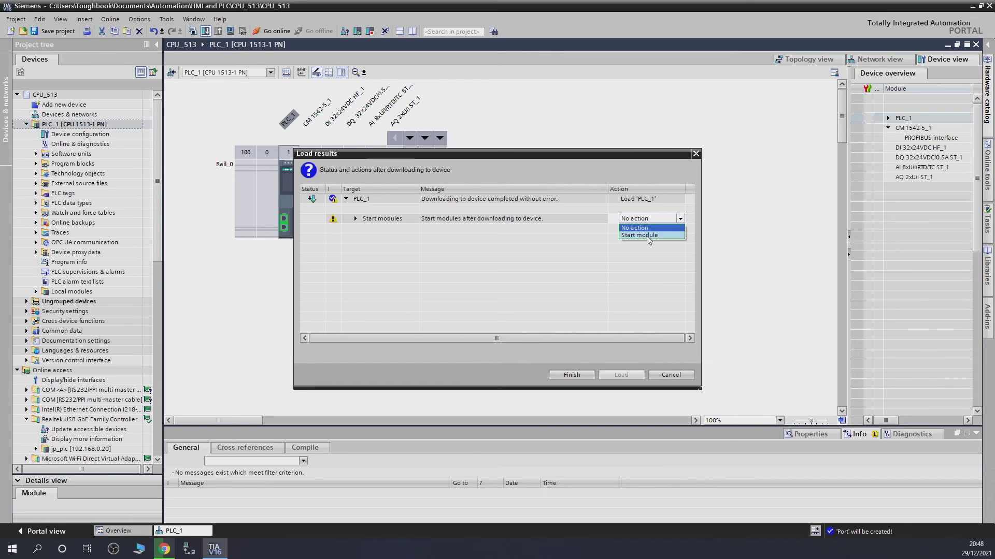
pyautogui.click(647, 235)
pyautogui.click(584, 375)
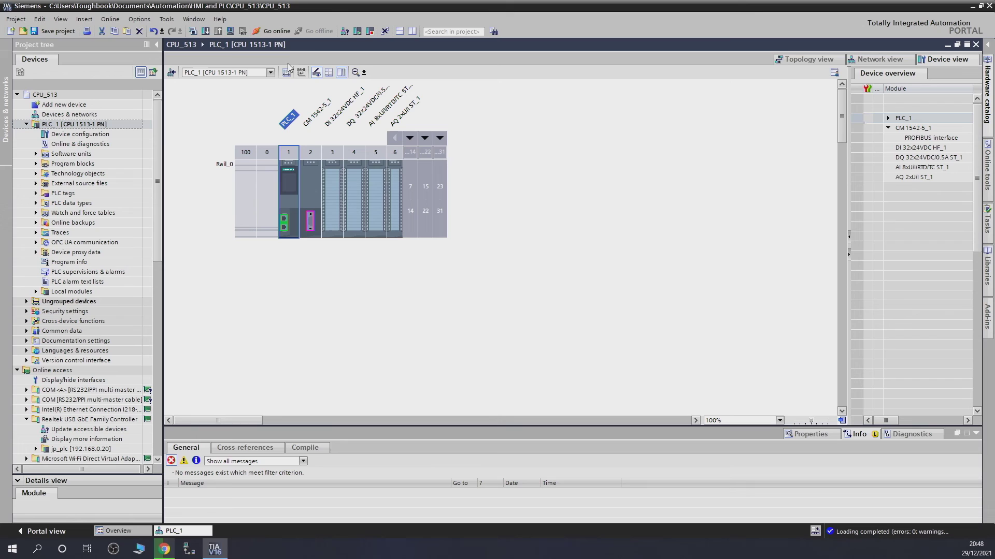
# Go online with PLC_1 so the CPU and rack modules show green OK checks.
pyautogui.click(281, 31)
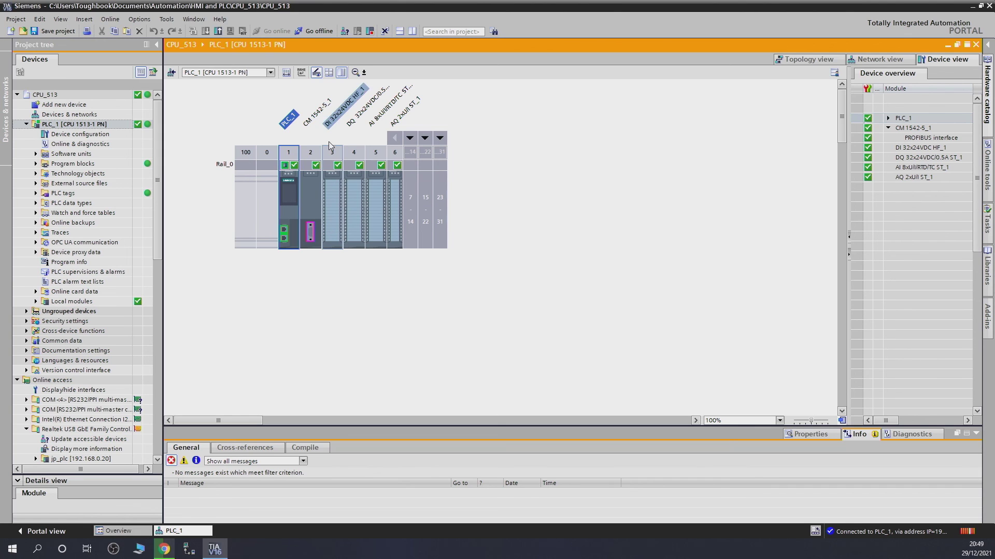
# Go offline from PLC_1 to end the online session.
pyautogui.click(319, 32)
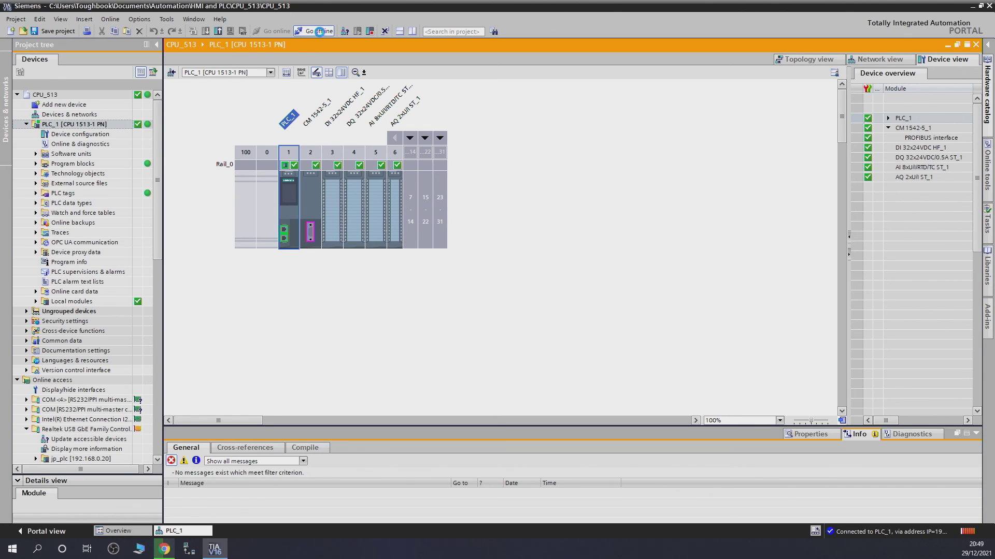